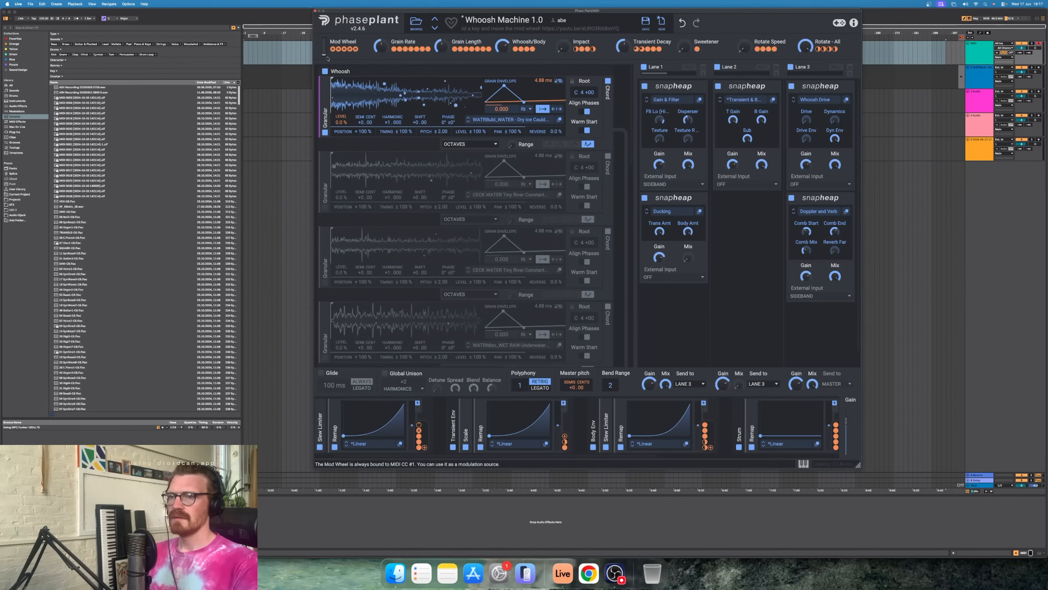
Enable the remaining three granular generators in the Whoosh group and audition them with a Mod Wheel sweep.
click(325, 207)
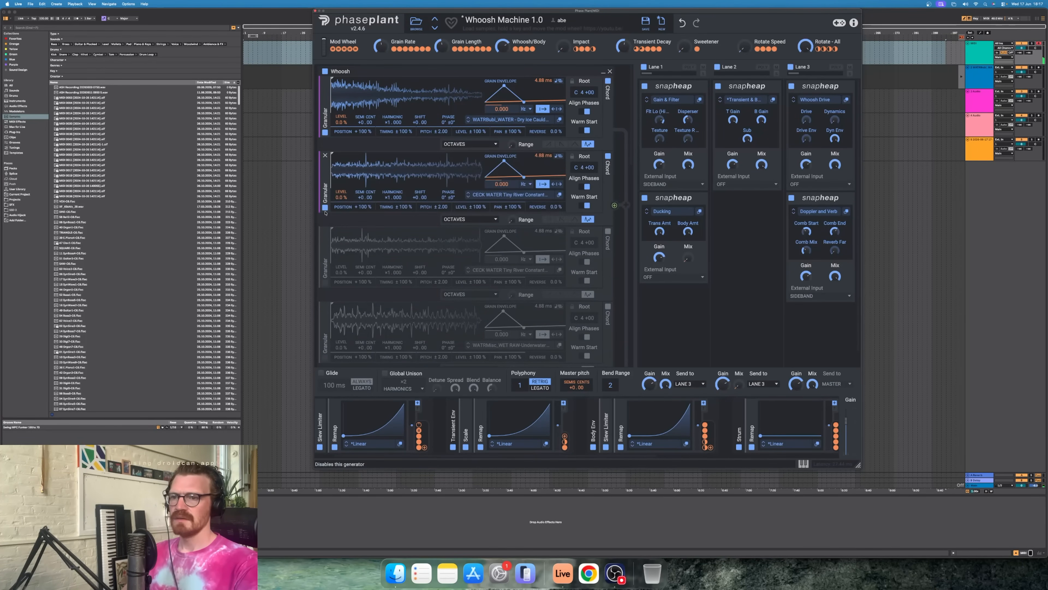
click(325, 282)
click(324, 357)
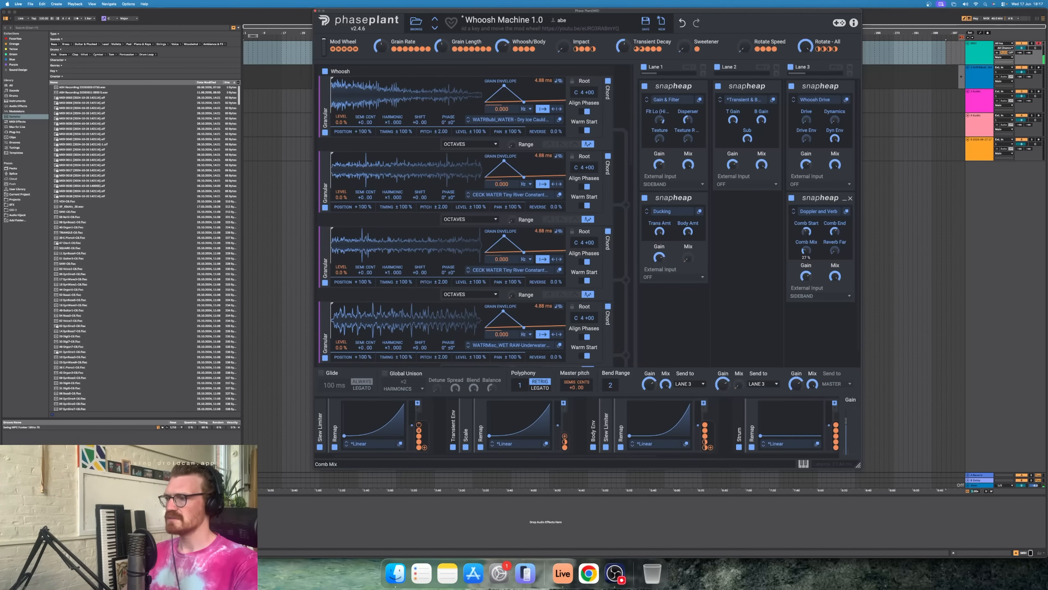
drag(323, 50, 322, 70)
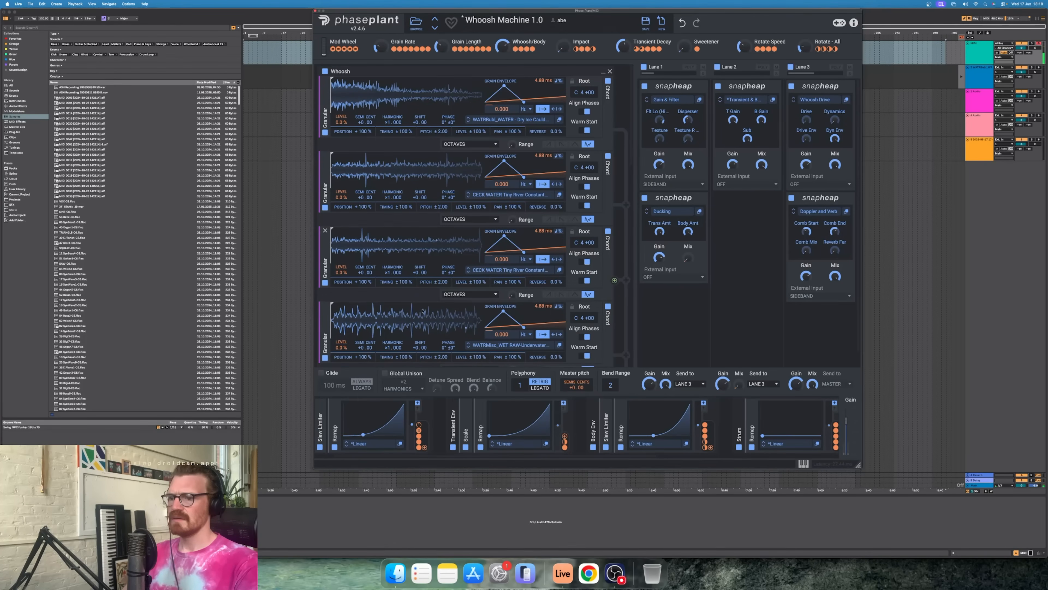
Route the first Remap modulator to further parameters and audition the modulation with the Mod Wheel.
drag(424, 448, 661, 165)
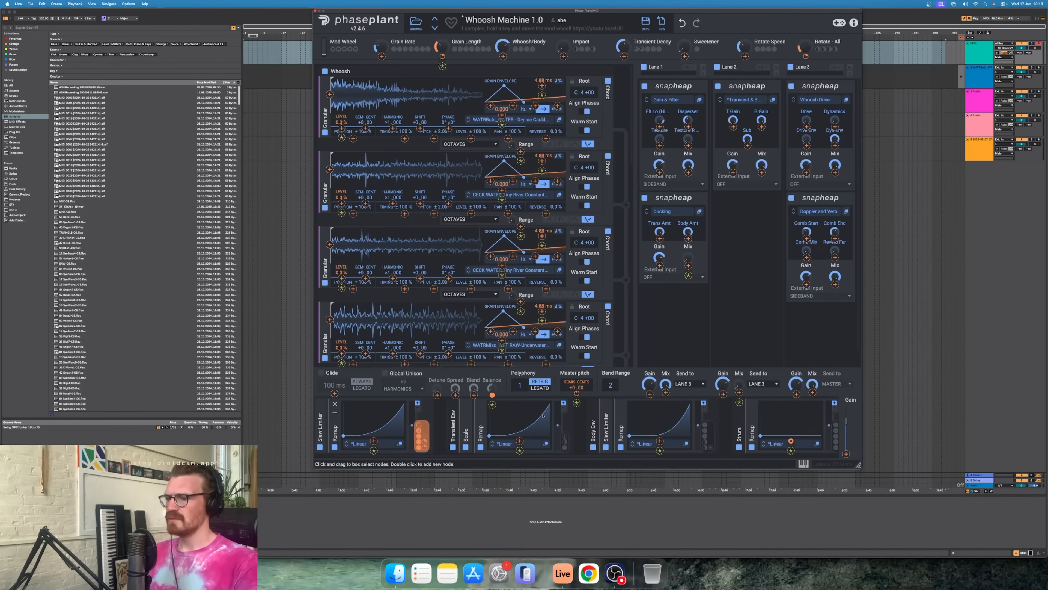
drag(421, 434, 577, 407)
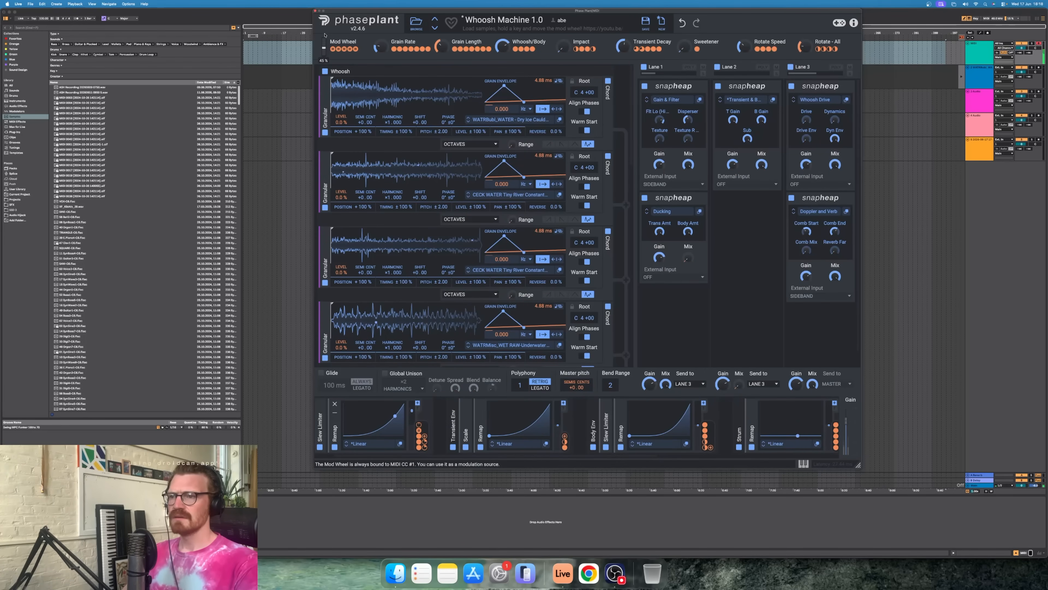
drag(323, 49, 302, 51)
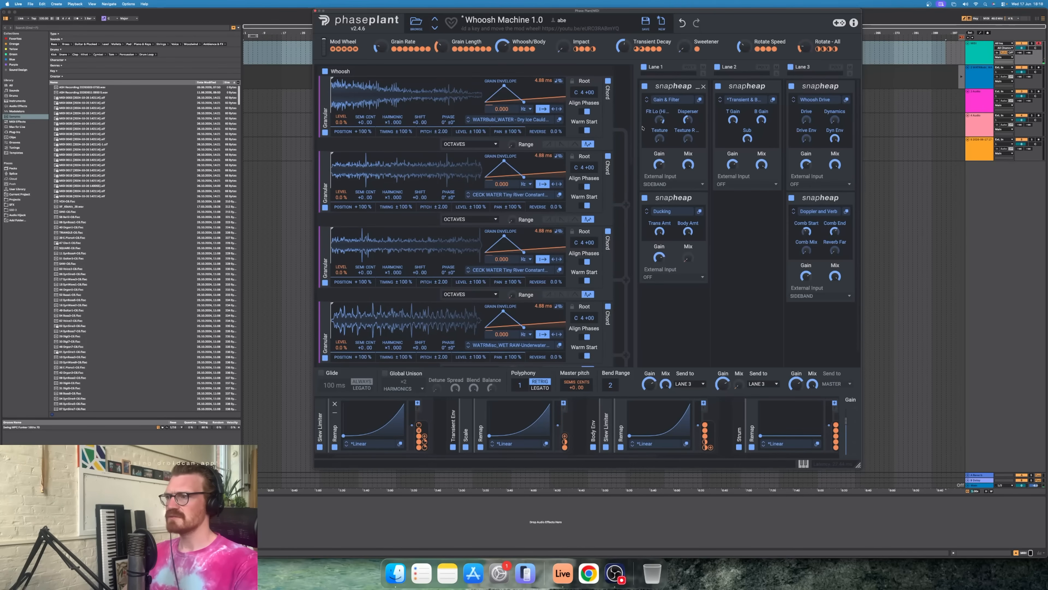
Raise the Sweetener macro and review the Sweetener generator group.
drag(684, 47, 685, 8)
scroll(501, 265, down, 15)
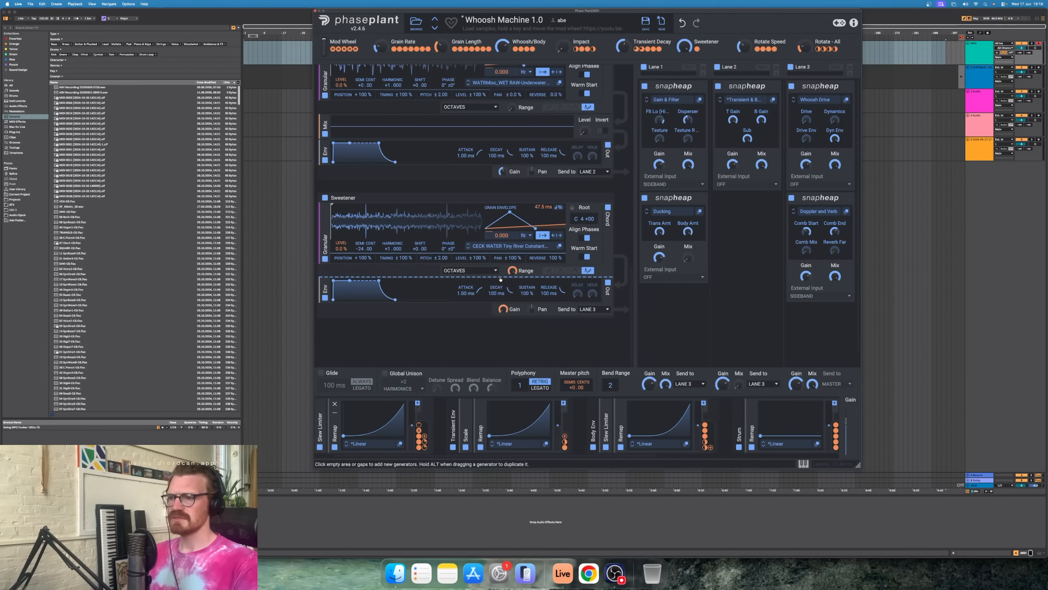
scroll(500, 280, up, 12)
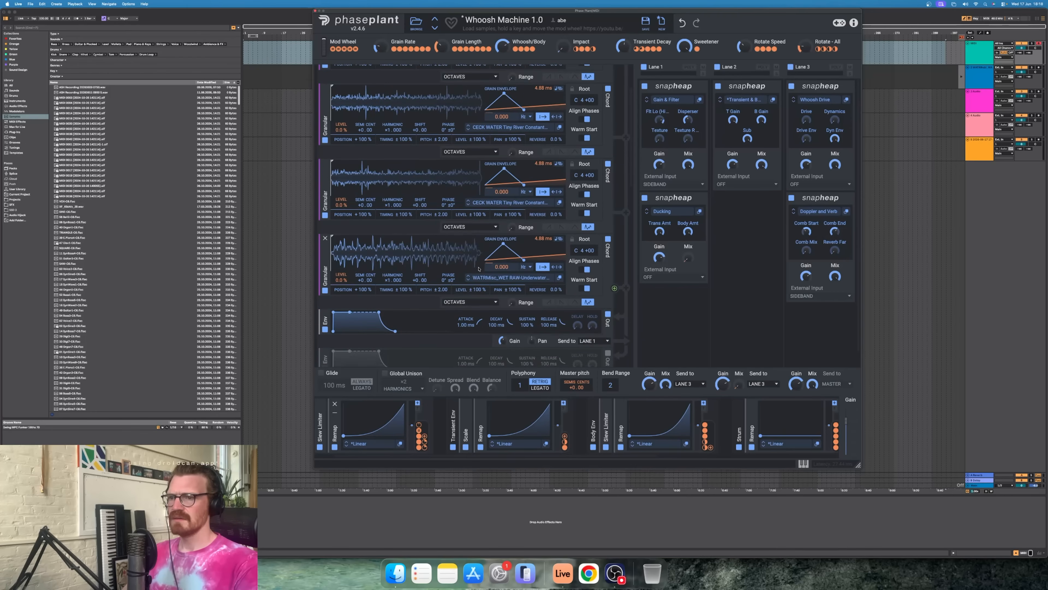
scroll(476, 267, up, 3)
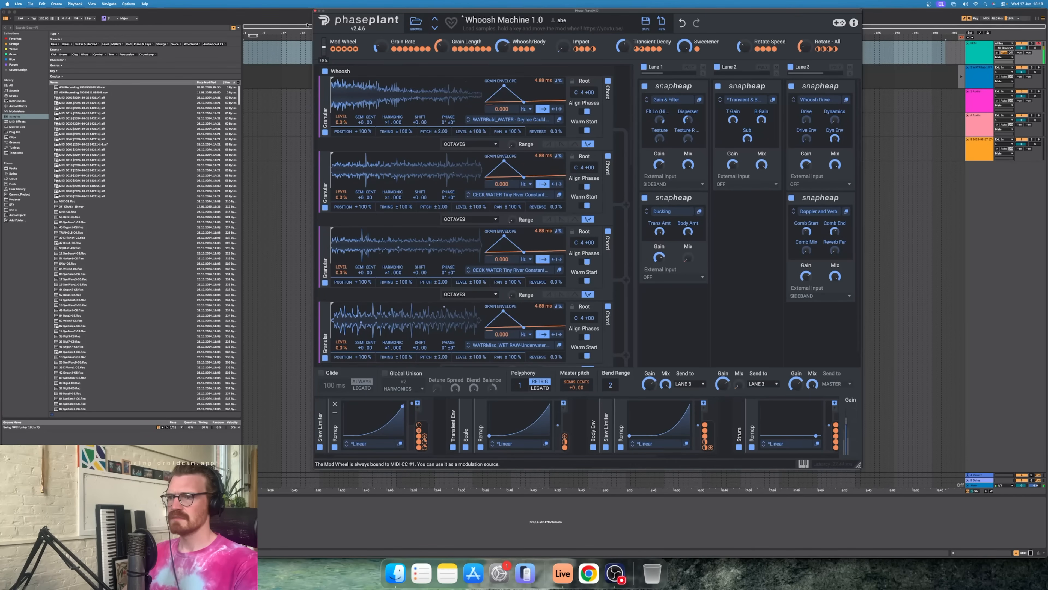
Tune the Sweetener granular generator to -36 semitones and lower the Sweetener macro while testing with the Mod Wheel.
scroll(369, 211, down, 3)
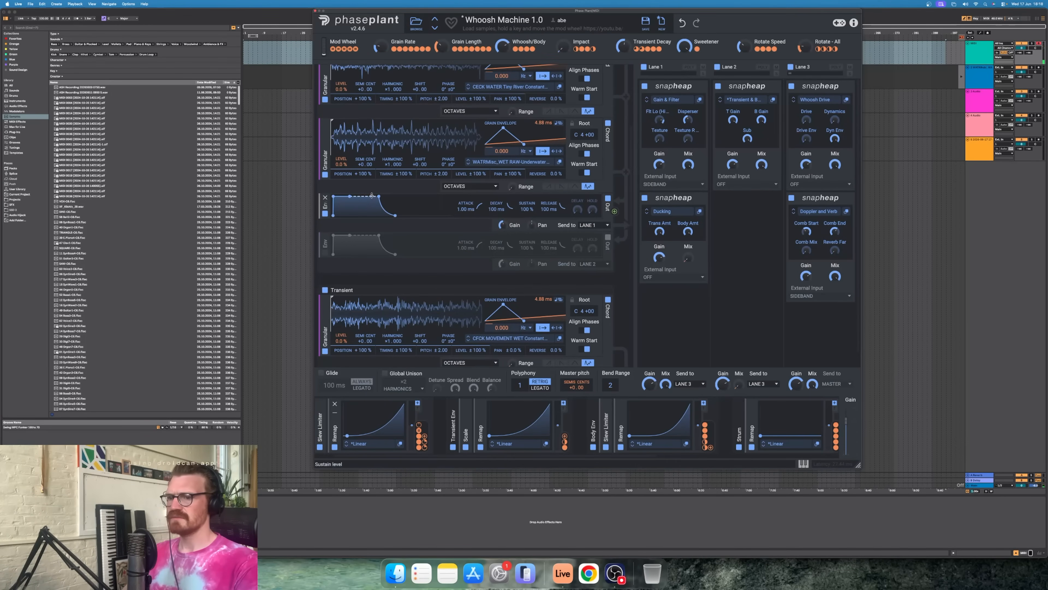
scroll(358, 271, down, 3)
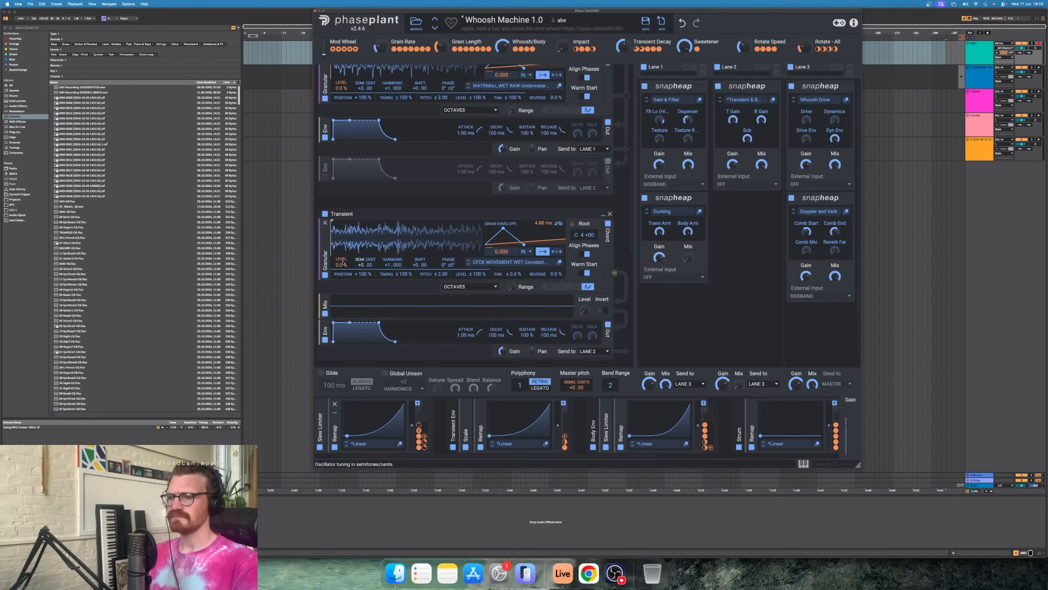
scroll(362, 266, down, 5)
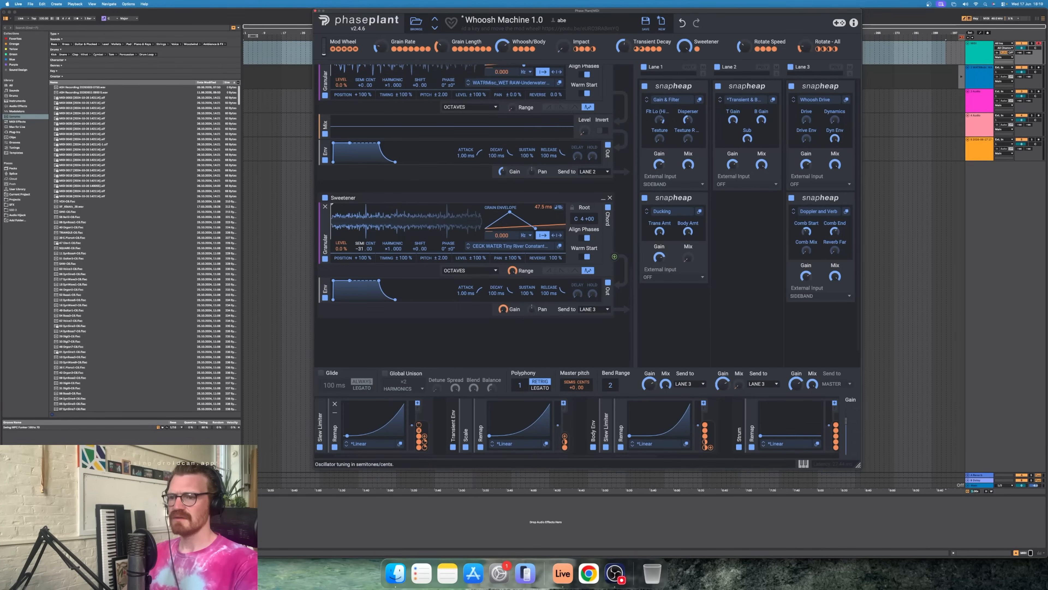
drag(361, 249, 361, 252)
mouse_move(323, 54)
mouse_down()
mouse_move(314, 1)
mouse_move(312, 69)
mouse_up()
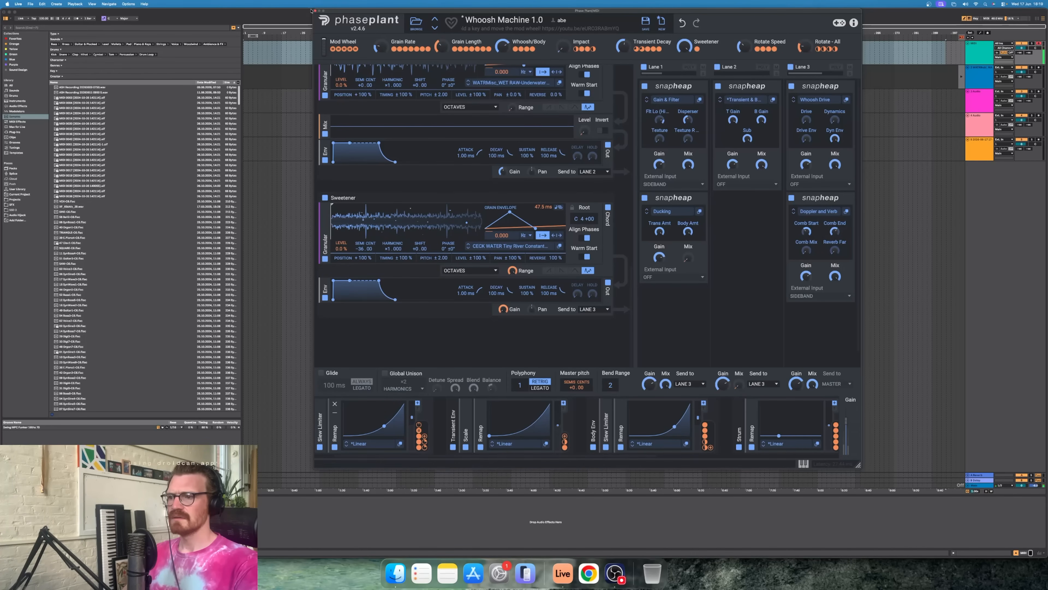
mouse_move(683, 46)
drag(323, 52, 320, 87)
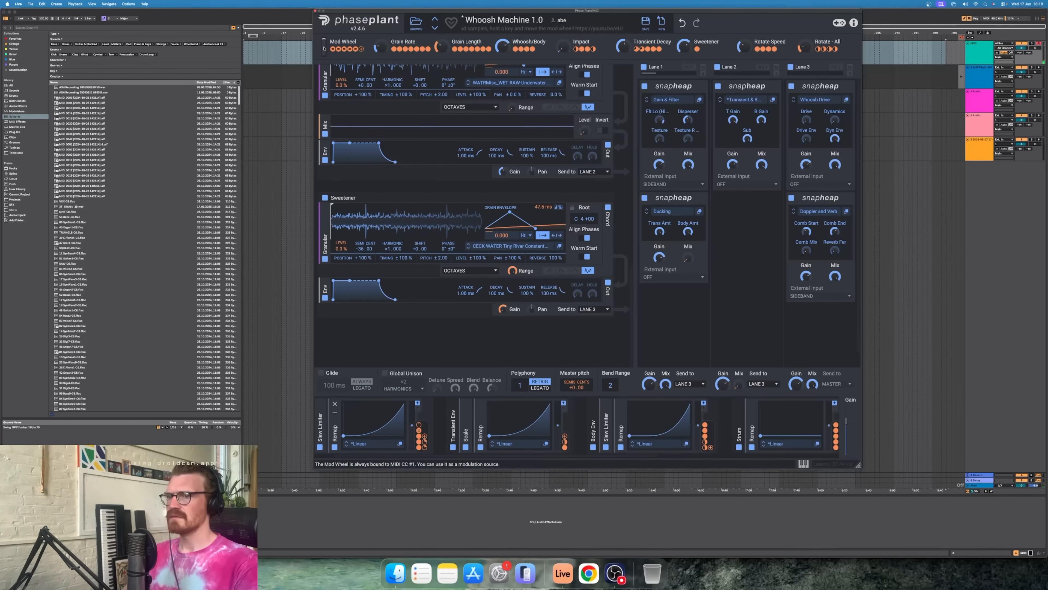
Audition the patch with repeated Mod Wheel sweeps, checking the Ducking, Whoosh Drive and Texture settings.
scroll(477, 176, up, 3)
scroll(477, 177, up, 5)
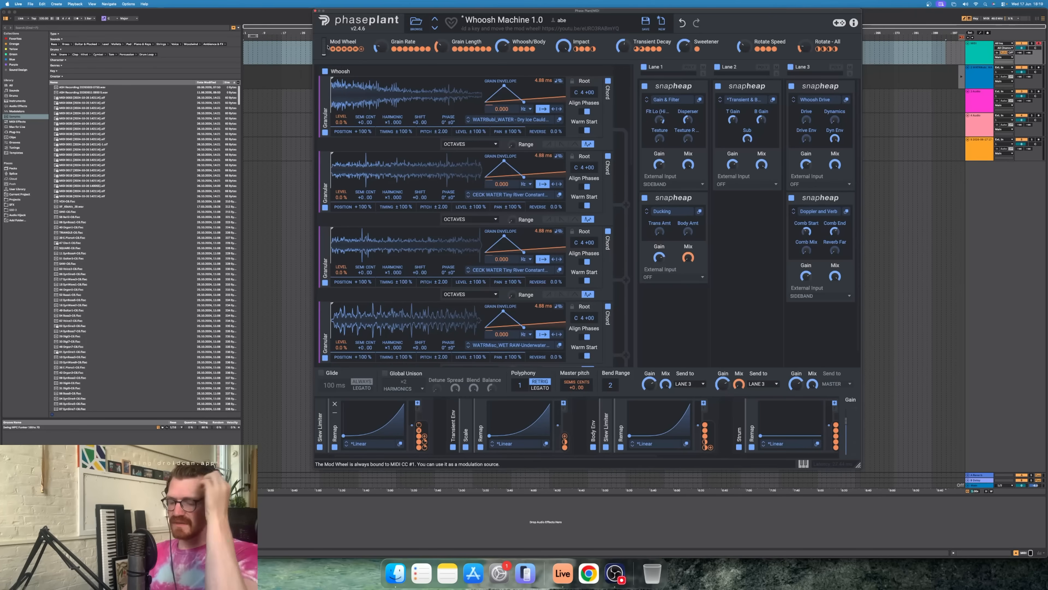
drag(323, 47, 309, 78)
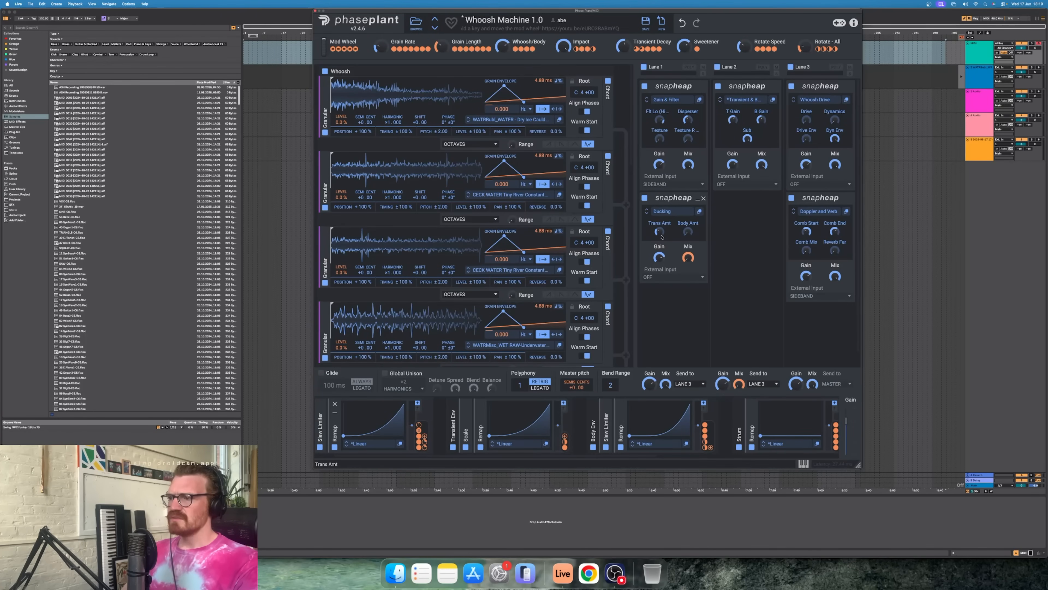
drag(323, 47, 337, 8)
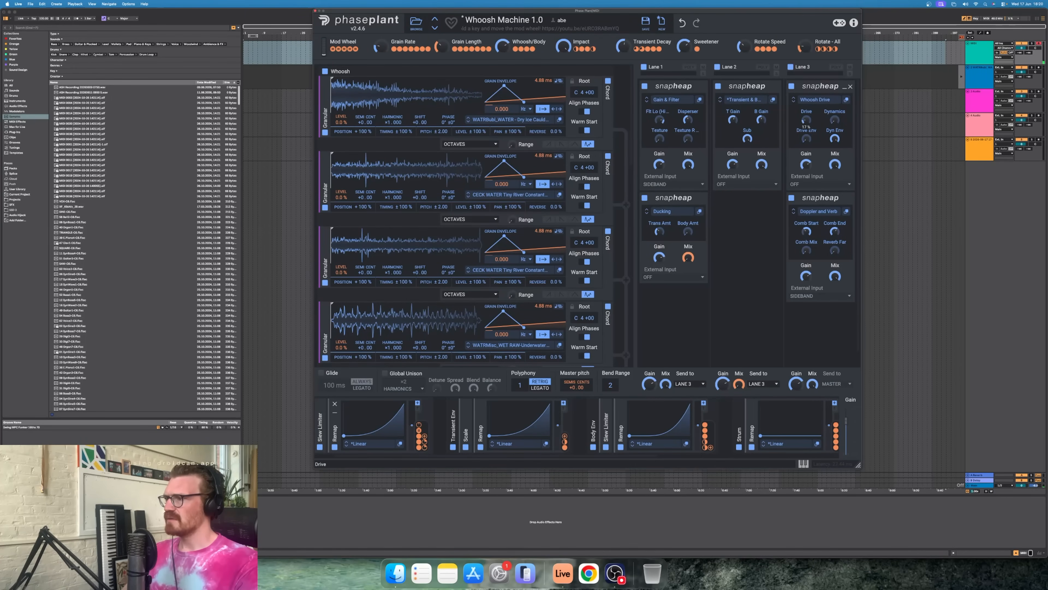
drag(322, 45, 311, 94)
drag(323, 46, 316, 145)
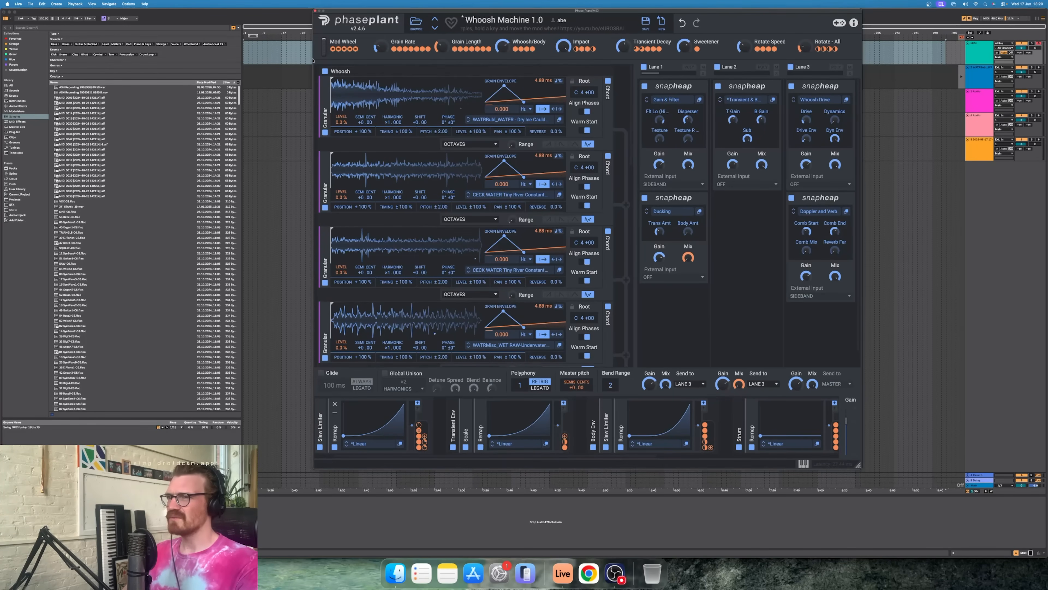
drag(324, 50, 316, 99)
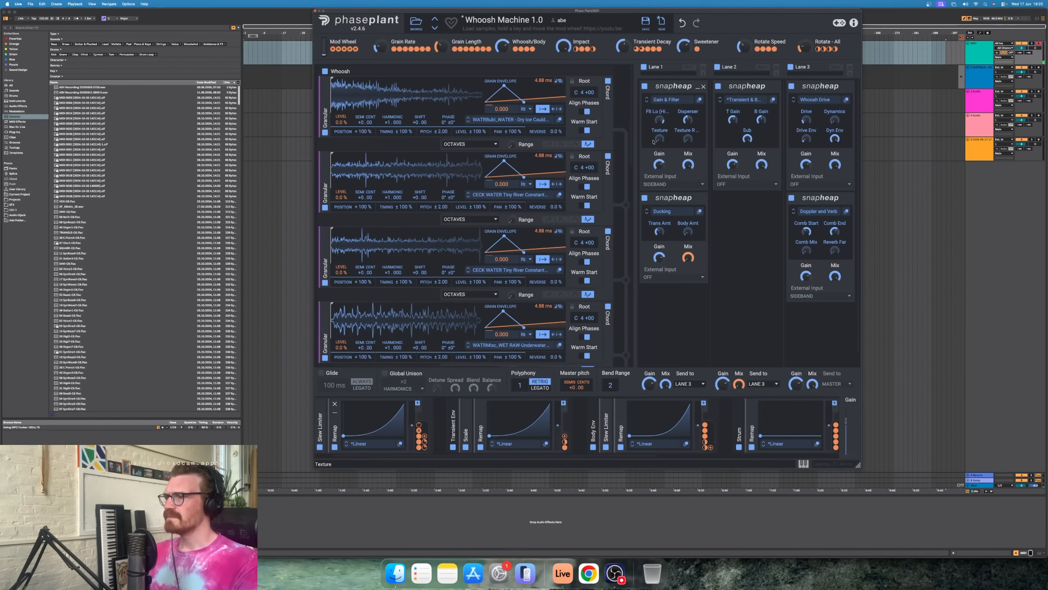
drag(324, 51, 316, 93)
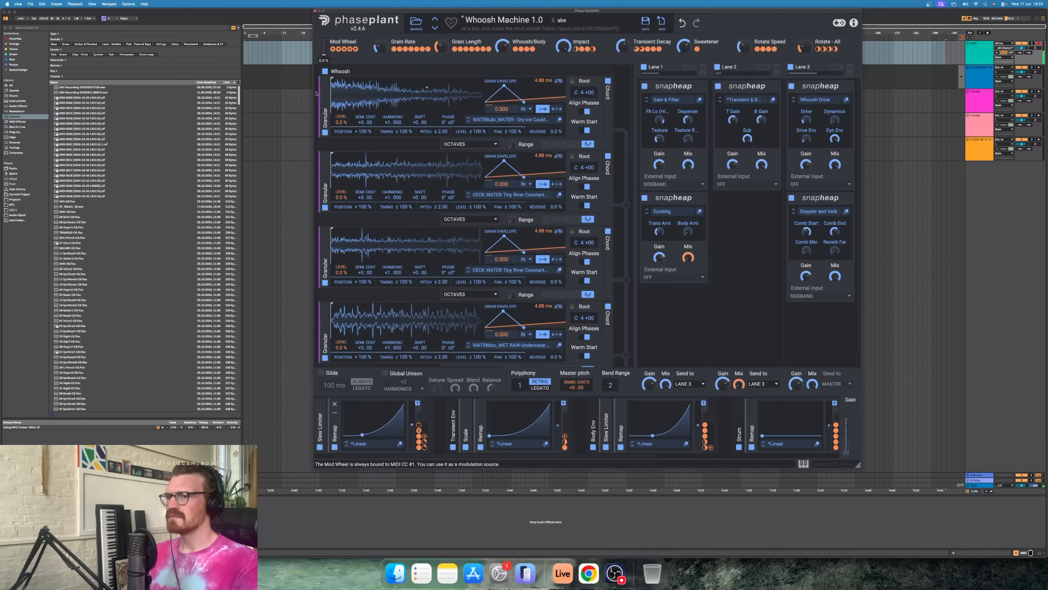
Add a Disperser effect below Doppler and Verb in Lane 3, test it with the Mod Wheel, and minimize it.
click(815, 326)
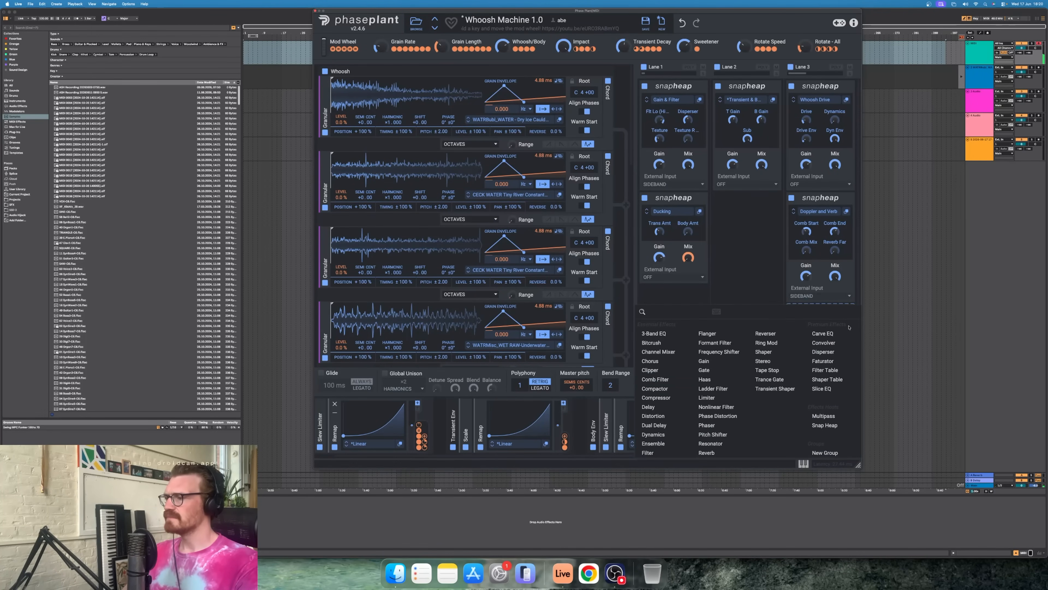
click(816, 352)
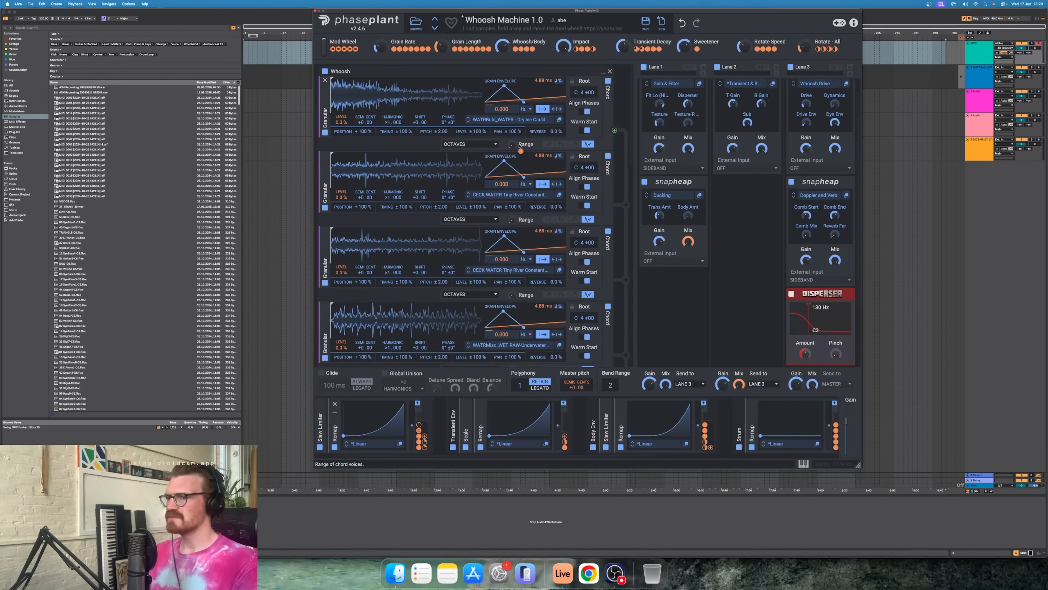
drag(326, 51, 306, 175)
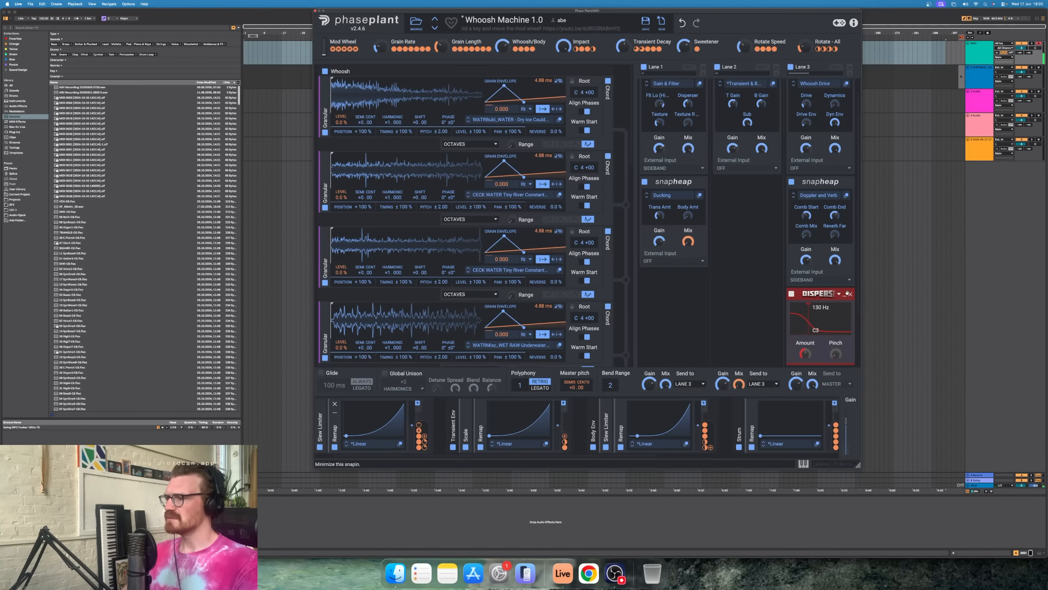
click(842, 294)
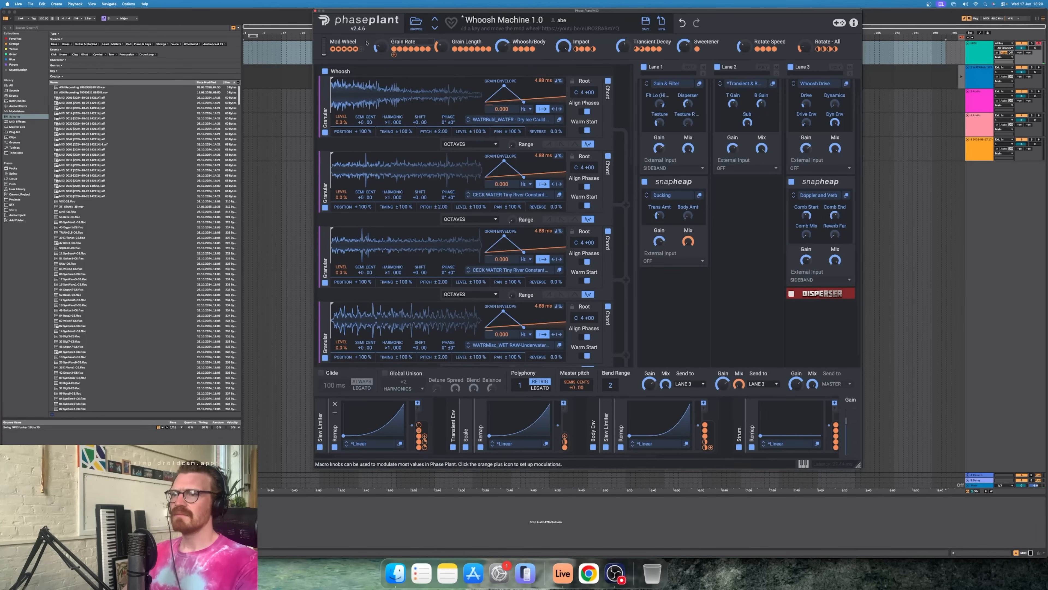
Sweep the Mod Wheel to check the Remap modulation on the Grain Length macro and inspect the Sweetener generator.
drag(324, 53, 303, 62)
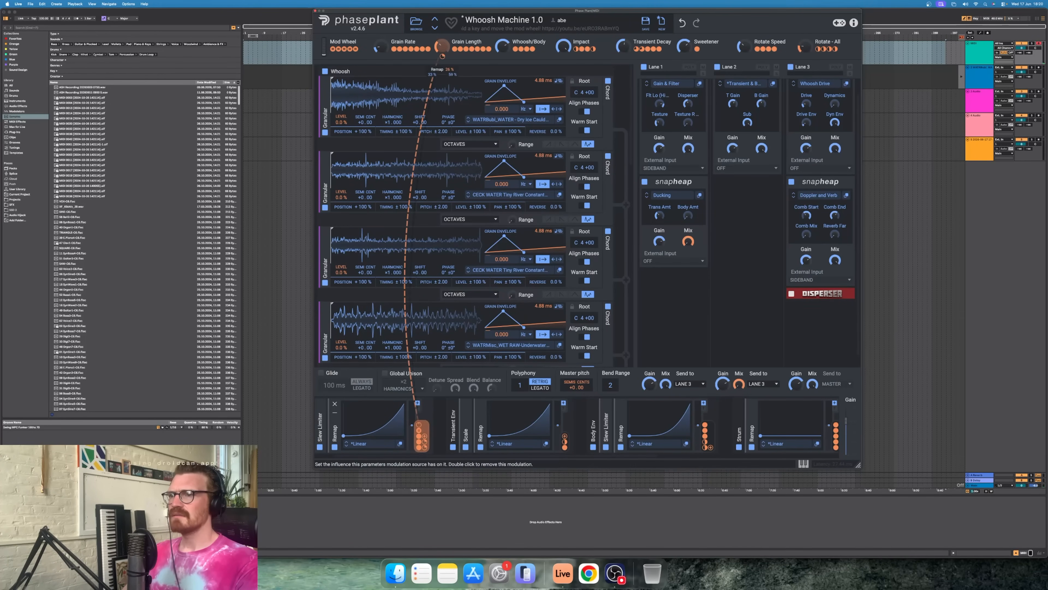
drag(332, 50, 309, 67)
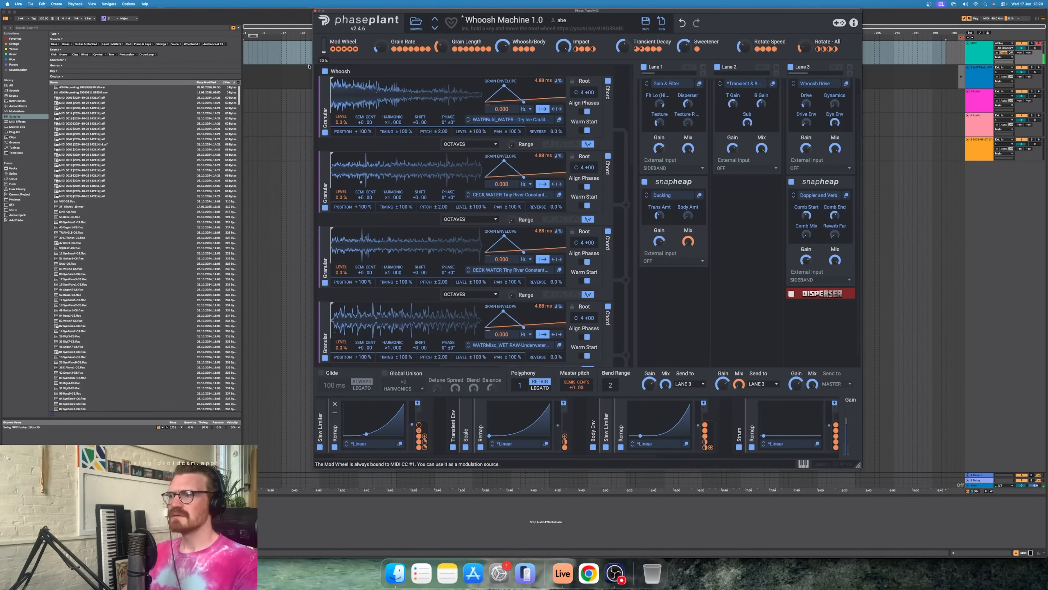
scroll(412, 252, down, 10)
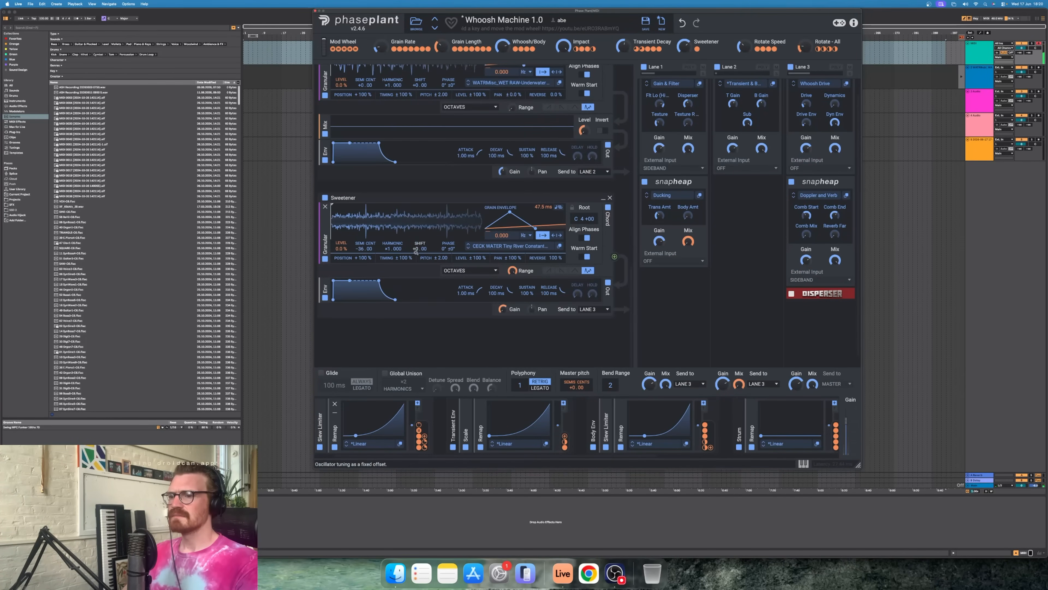
Switch Ableton Live to Session View and audition the patch with several Mod Wheel sweeps.
key(Tab)
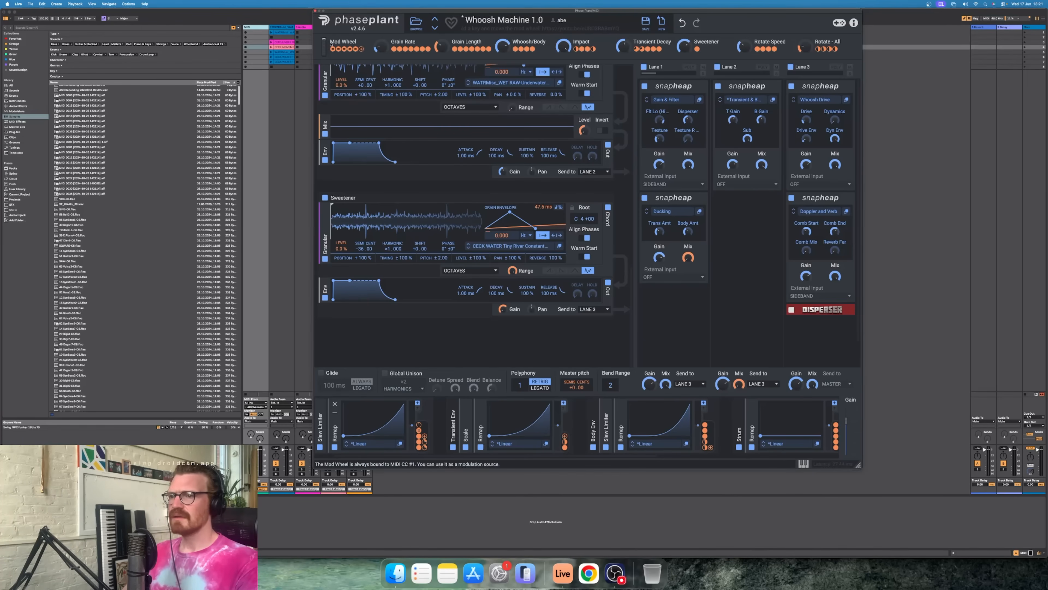
drag(325, 44, 317, 113)
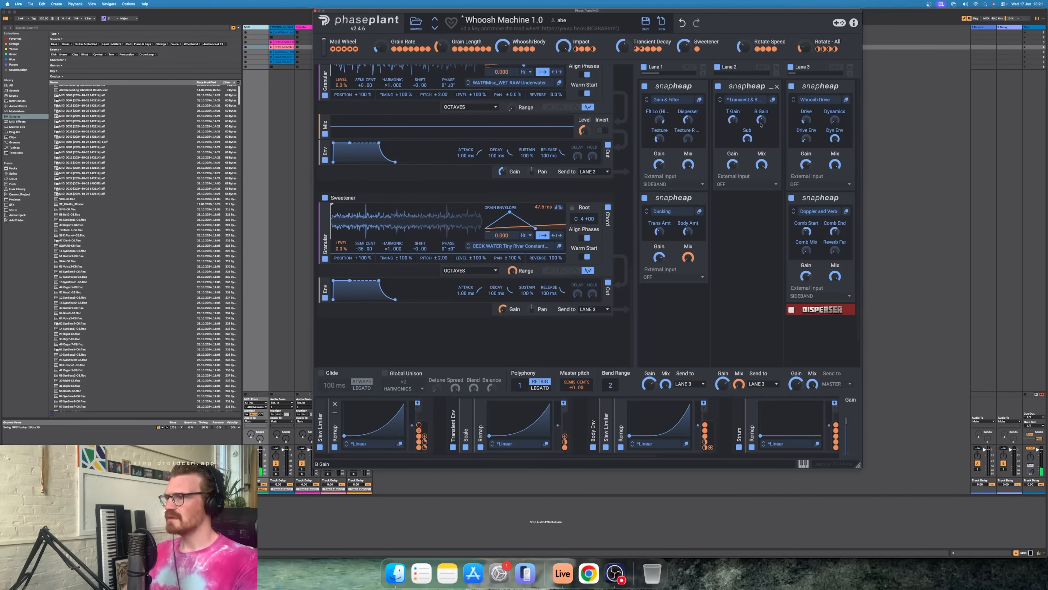
drag(324, 46, 317, 122)
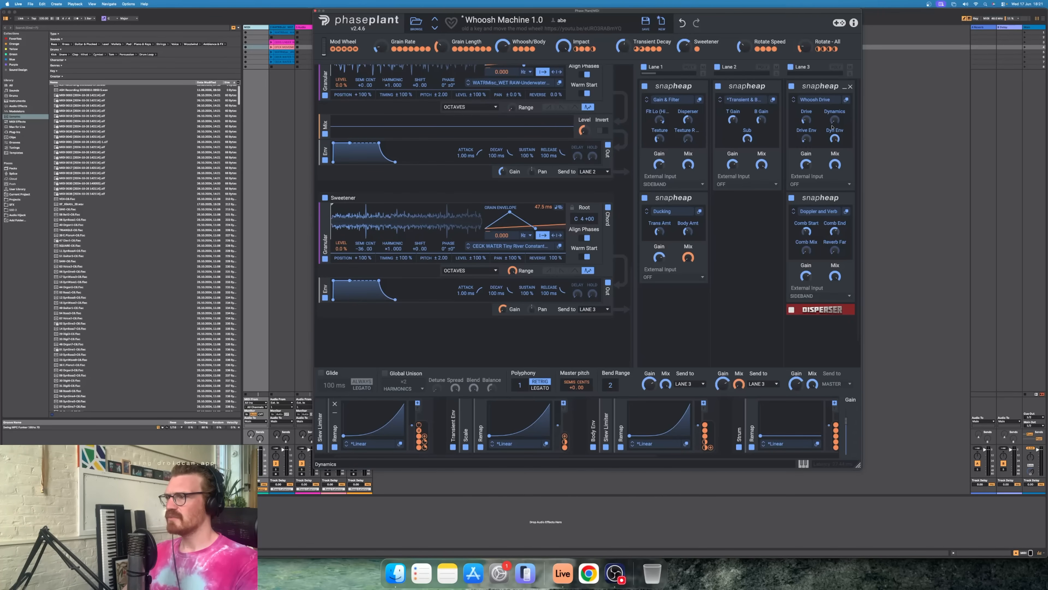
drag(324, 45, 311, 84)
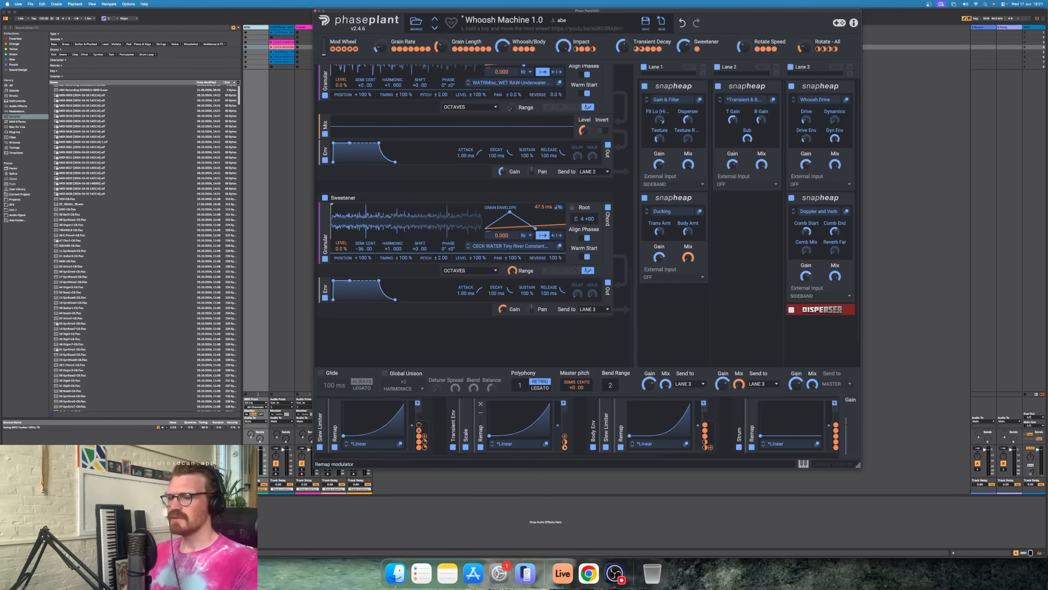
Try to assign the first Remap modulator to the Rotate Speed macro and audition it with the Mod Wheel.
scroll(565, 447, right, 3)
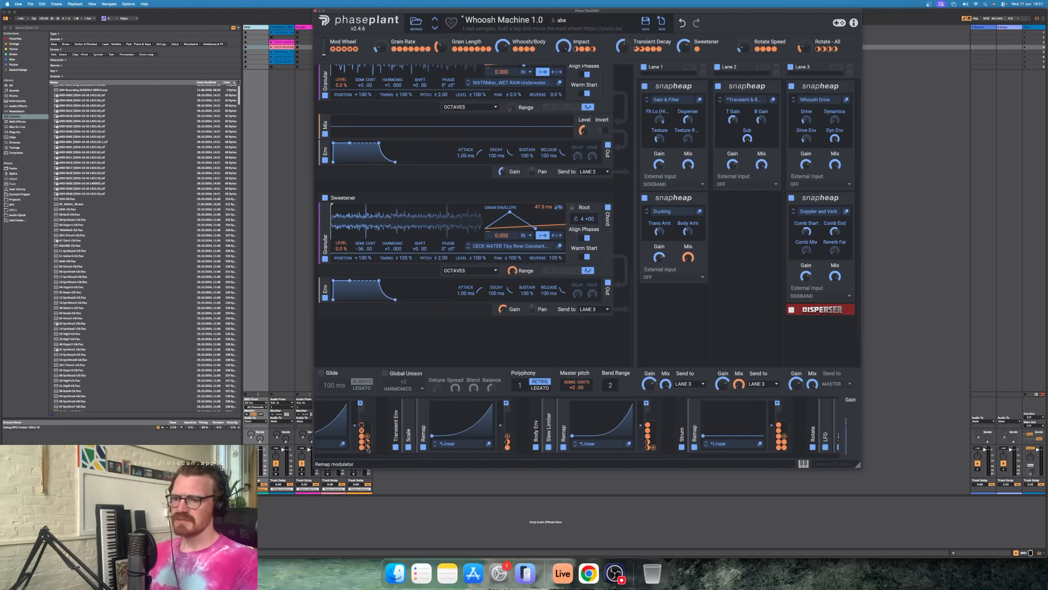
drag(368, 437, 724, 54)
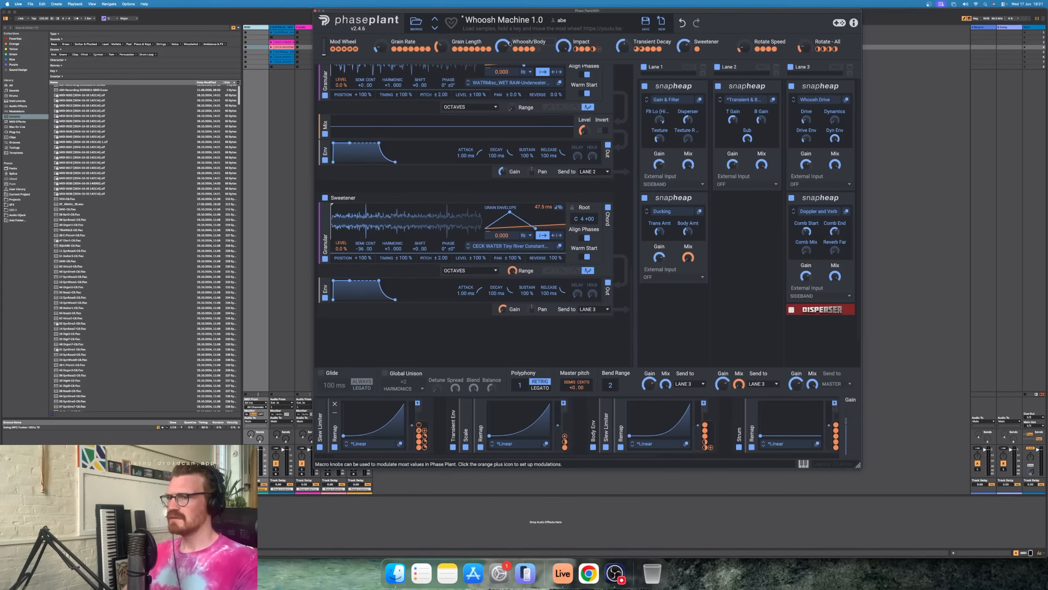
drag(324, 38, 311, 116)
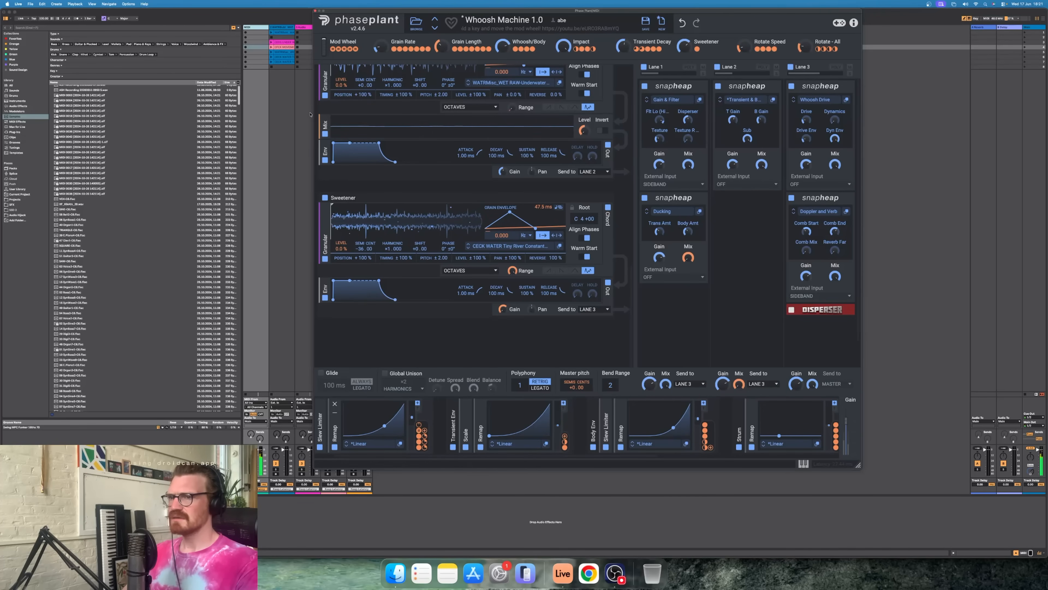
Return to the Whoosh generators and reposition the plug-in window slightly.
scroll(370, 137, up, 10)
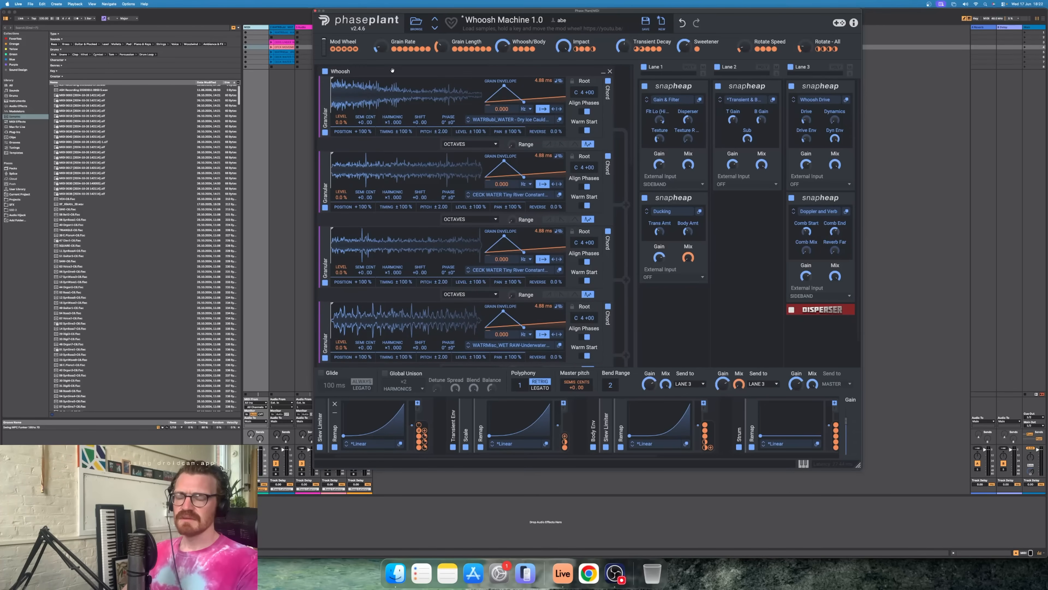
drag(757, 9, 737, 14)
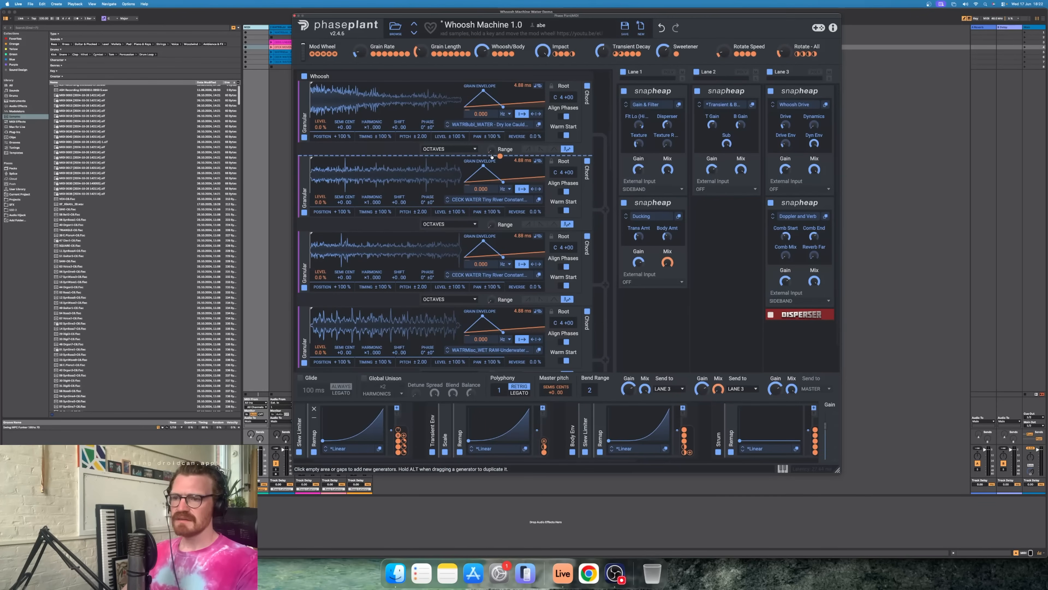